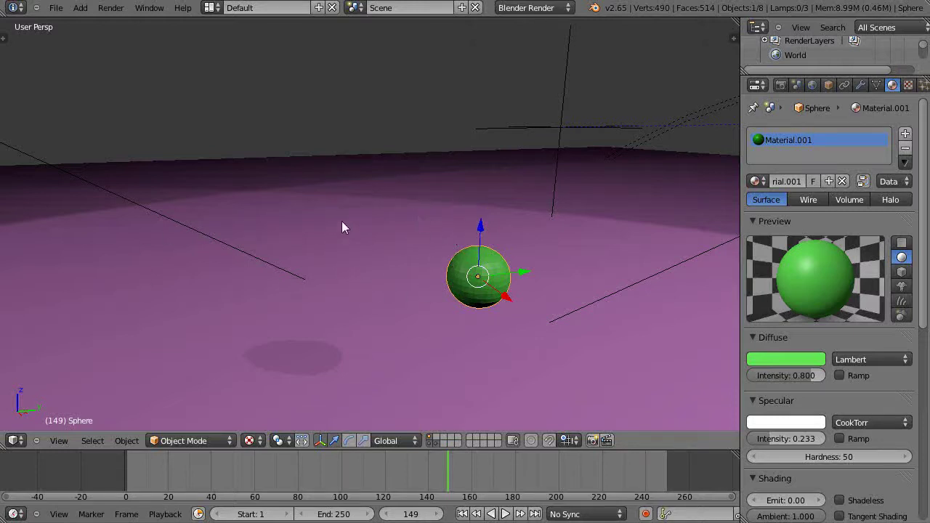
Place the 3D cursor on the pink floor just beside the green sphere
click(430, 240)
click(427, 272)
scroll(427, 272, up, 3)
scroll(427, 271, down, 2)
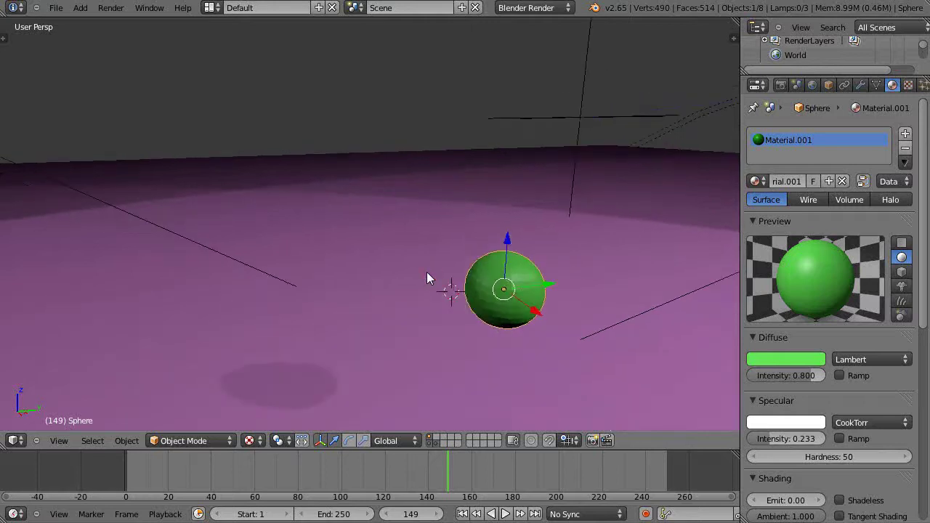
click(403, 234)
key(shift+a)
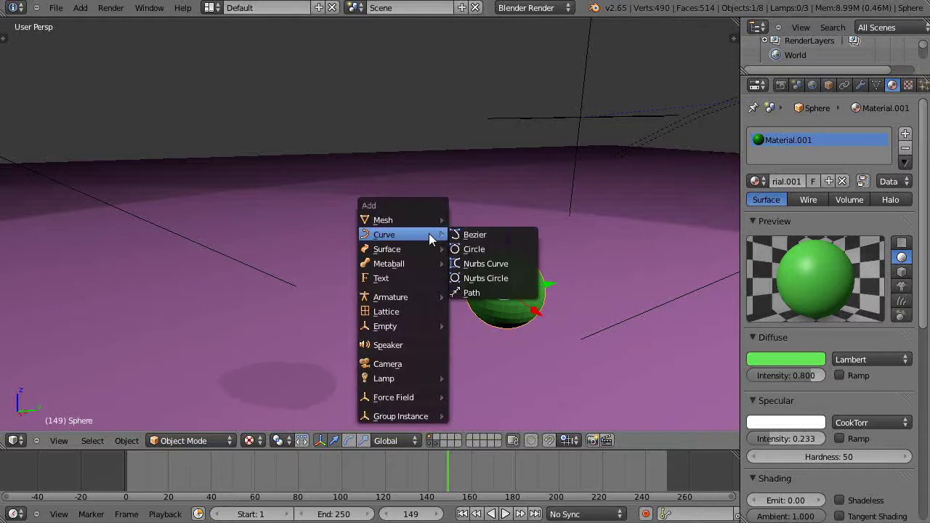
Add a Bezier circle at the 3D cursor, then reselect the green sphere
click(473, 249)
scroll(473, 245, down, 5)
scroll(469, 247, up, 3)
scroll(465, 250, down, 3)
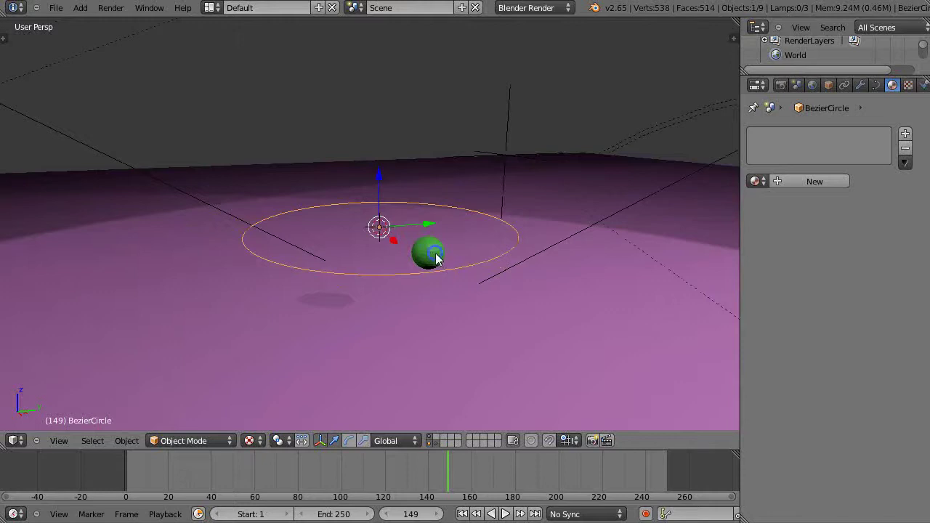
right_click(435, 254)
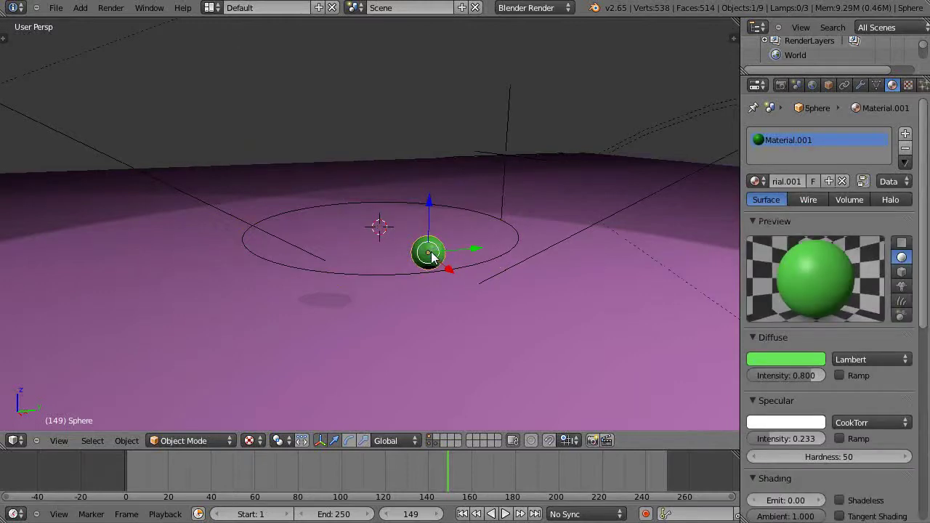
right_click(383, 273)
right_click(420, 255)
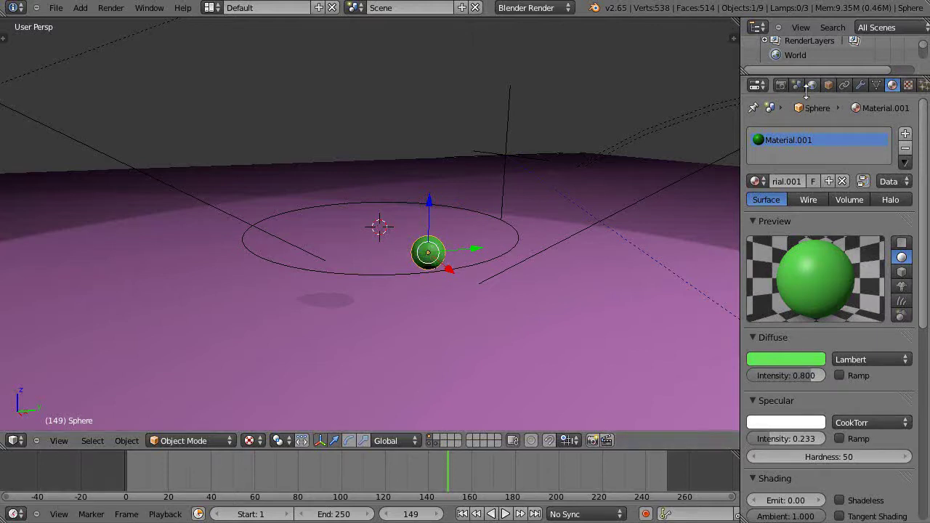
Add a Curve modifier to the green sphere with BezierCircle as its target object
click(860, 85)
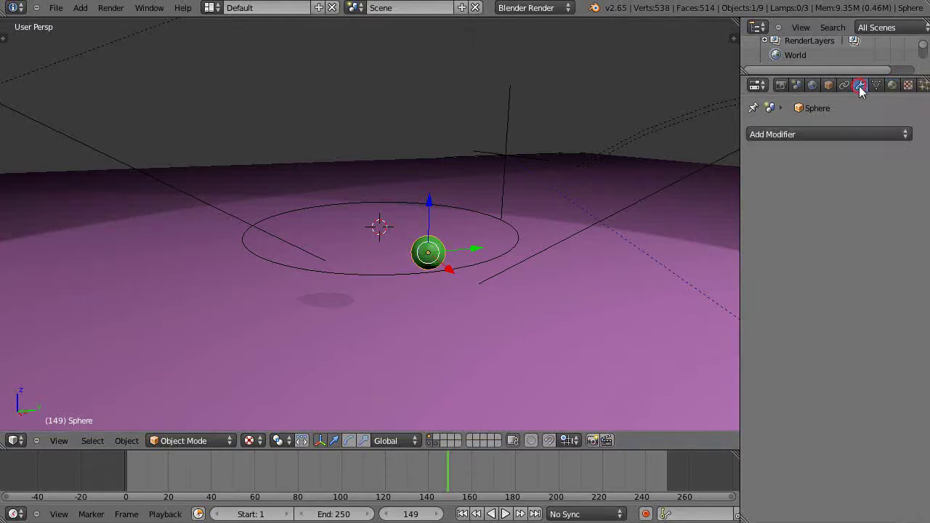
click(841, 133)
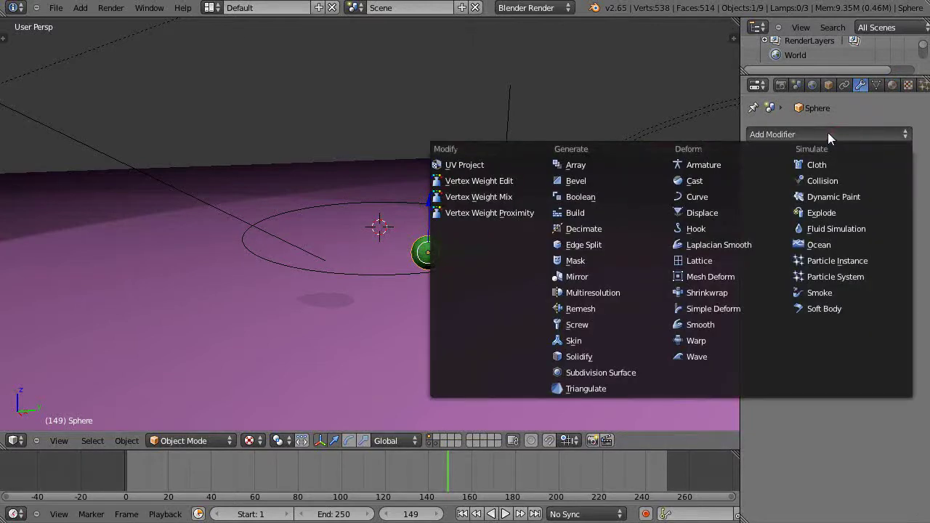
click(701, 200)
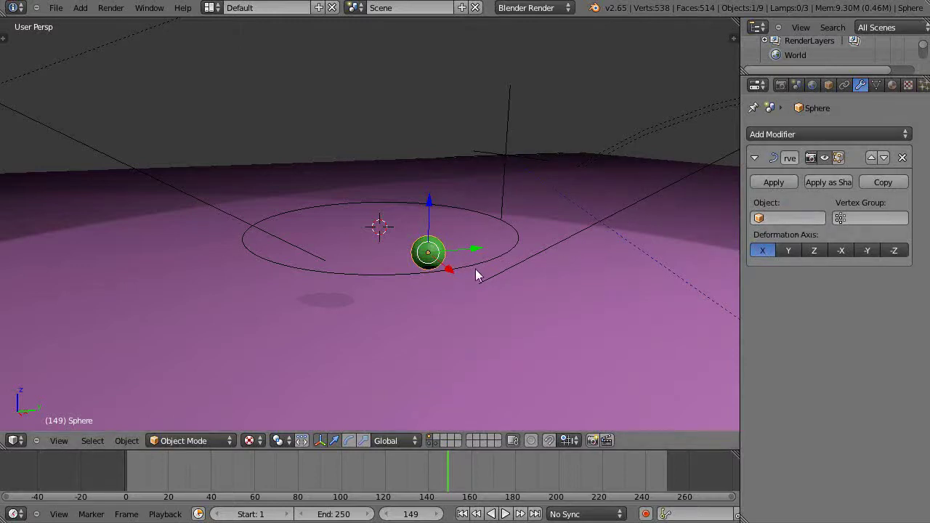
click(805, 220)
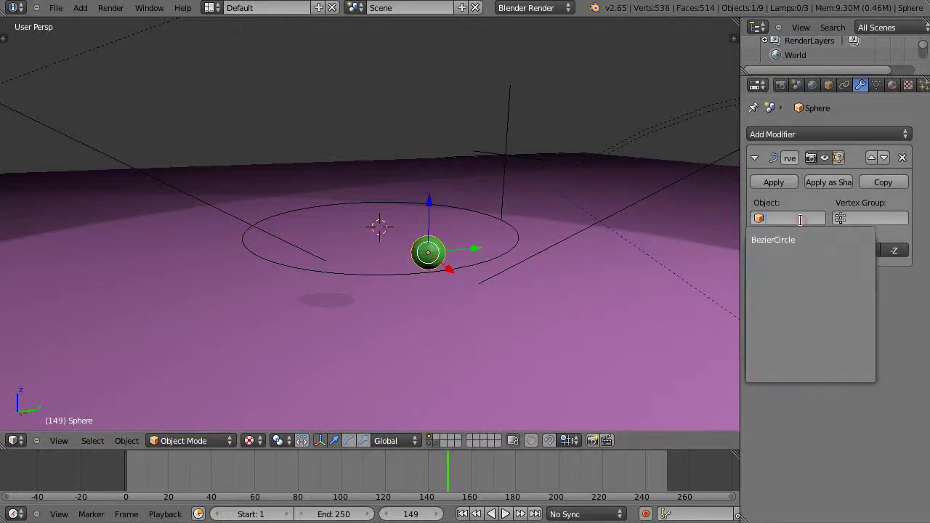
click(766, 242)
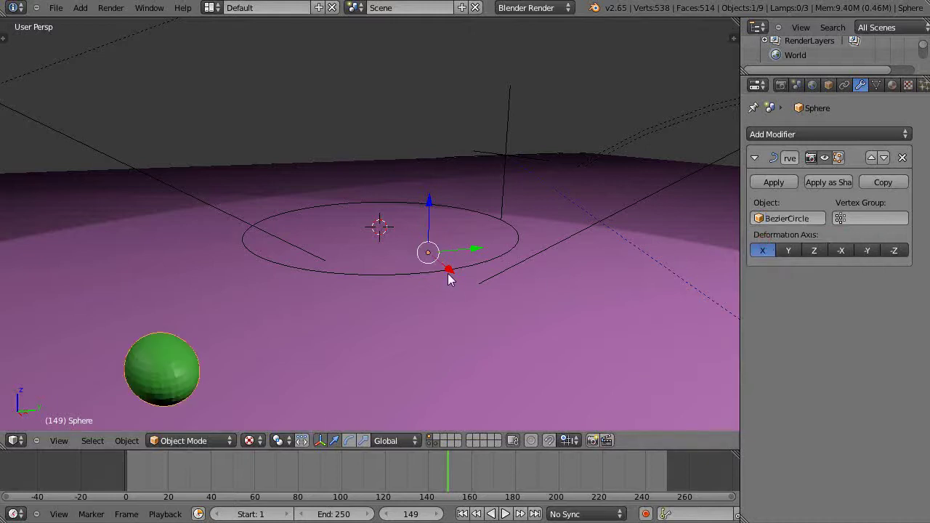
scroll(448, 270, down, 3)
mouse_move(416, 254)
middle_down()
mouse_move(400, 282)
mouse_move(419, 288)
mouse_move(410, 293)
middle_up()
Snap the 3D cursor to the BezierCircle's centre, then snap the green sphere to the cursor
right_click(404, 282)
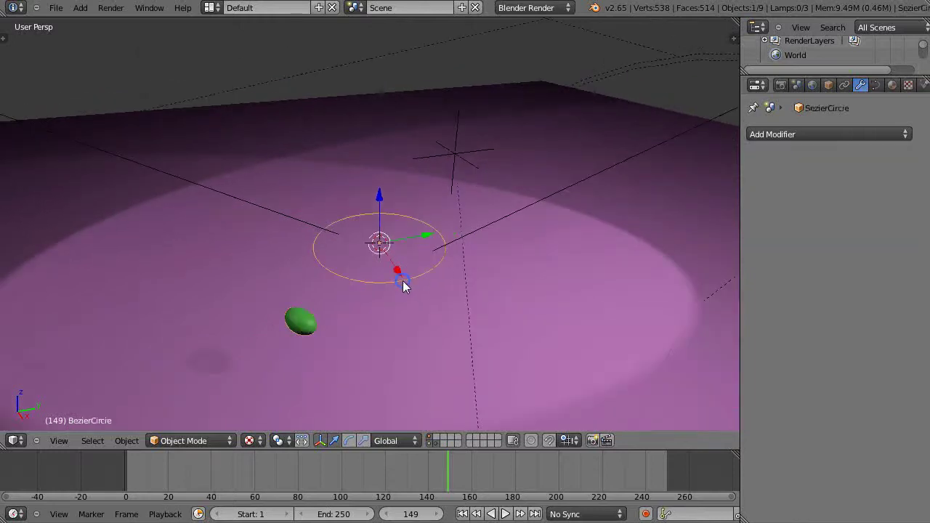
key(shift+s)
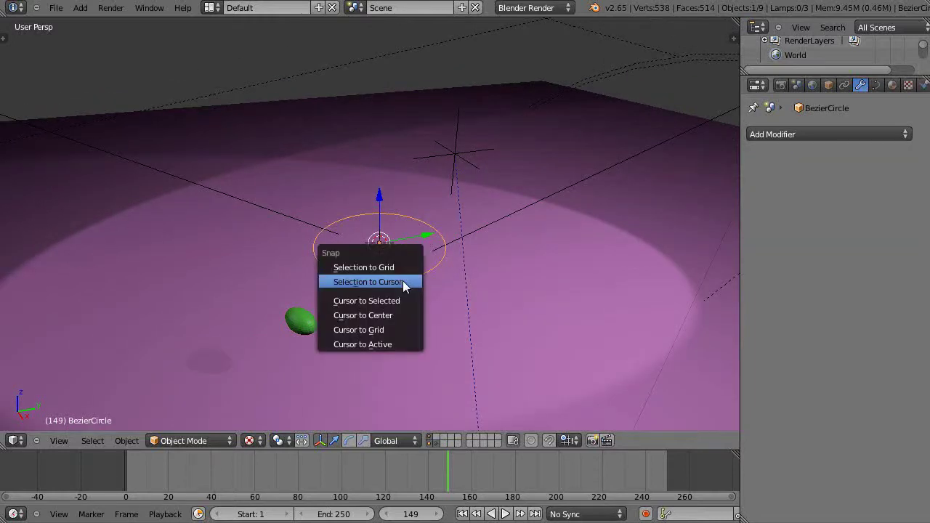
click(360, 301)
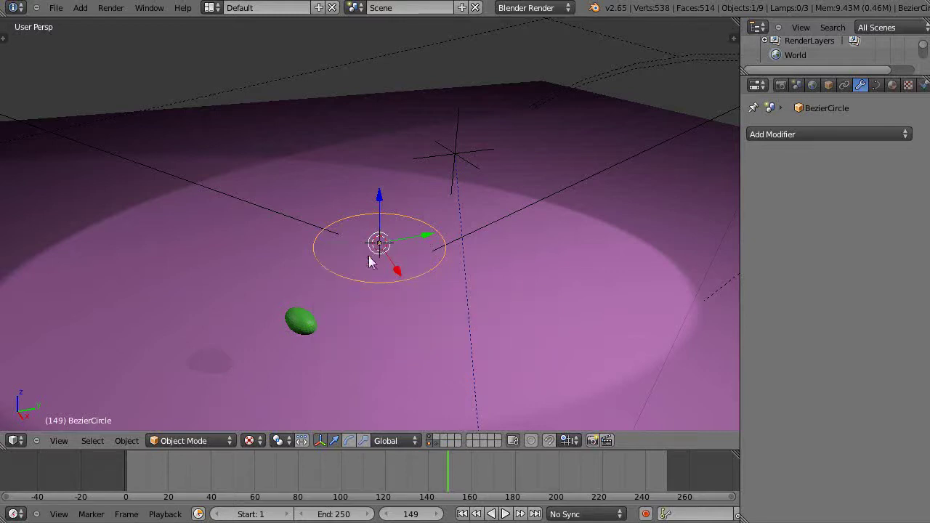
right_click(304, 327)
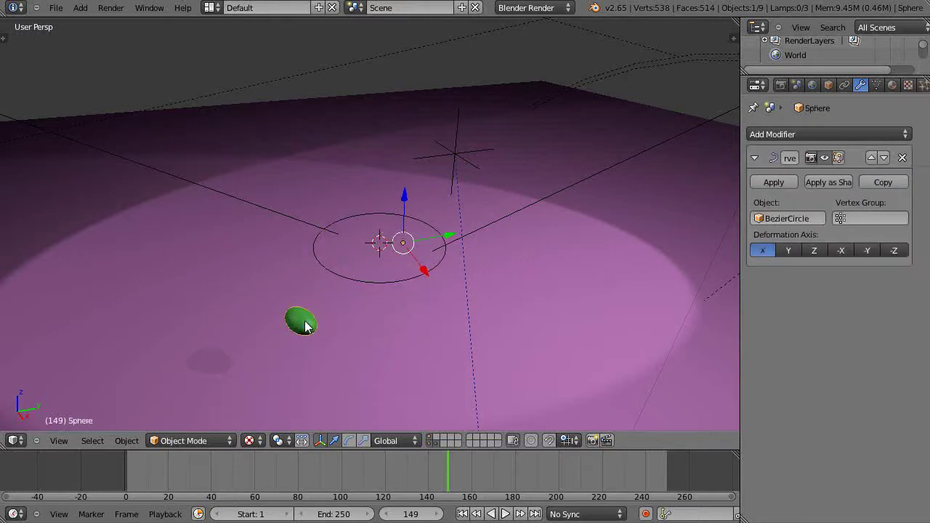
key(shift+s)
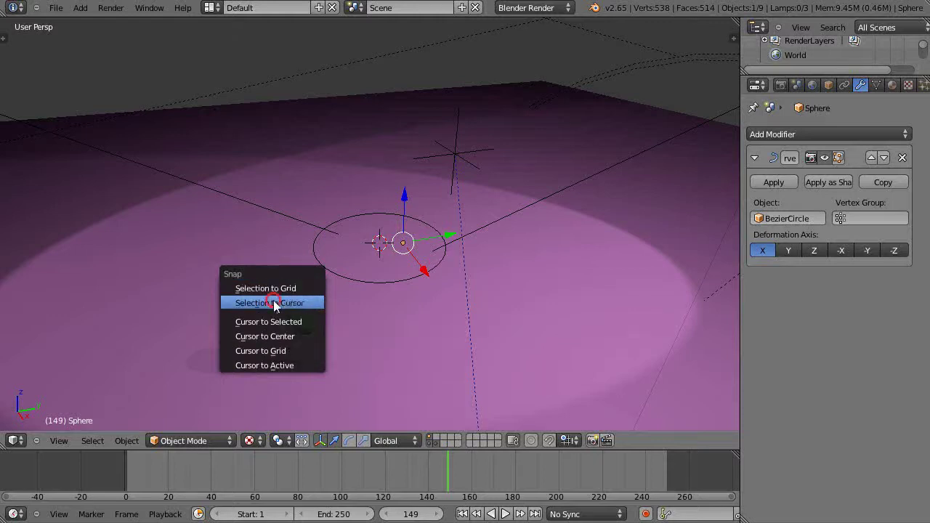
click(273, 303)
scroll(356, 264, up, 4)
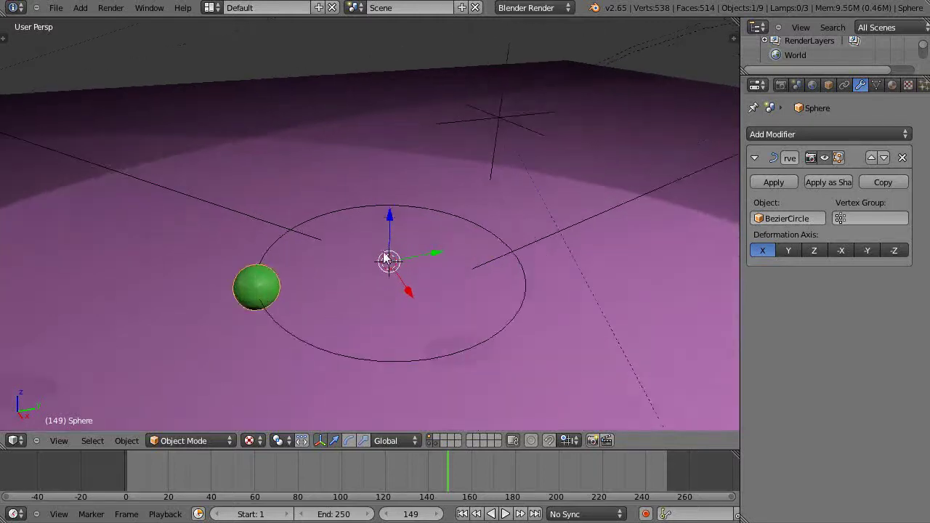
Go to frame 2 and briefly play the animation, then stop playback
click(132, 469)
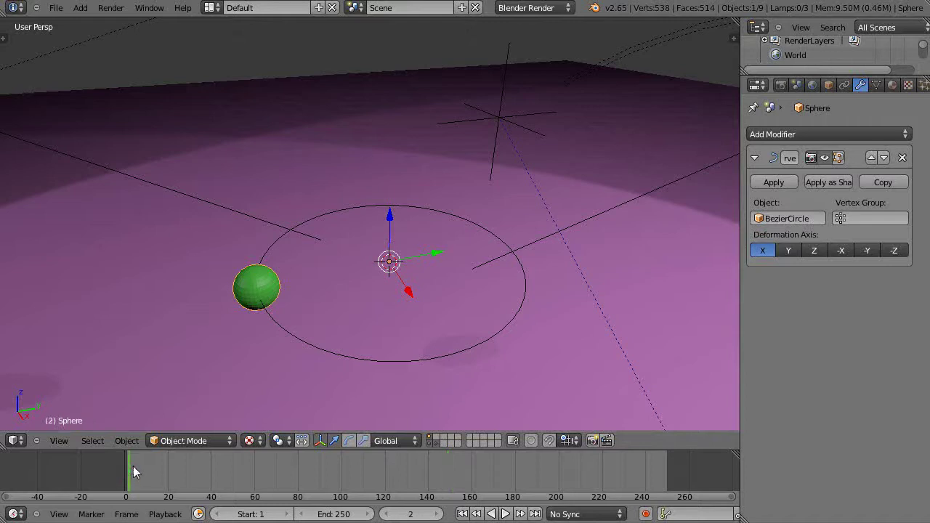
key(alt+a)
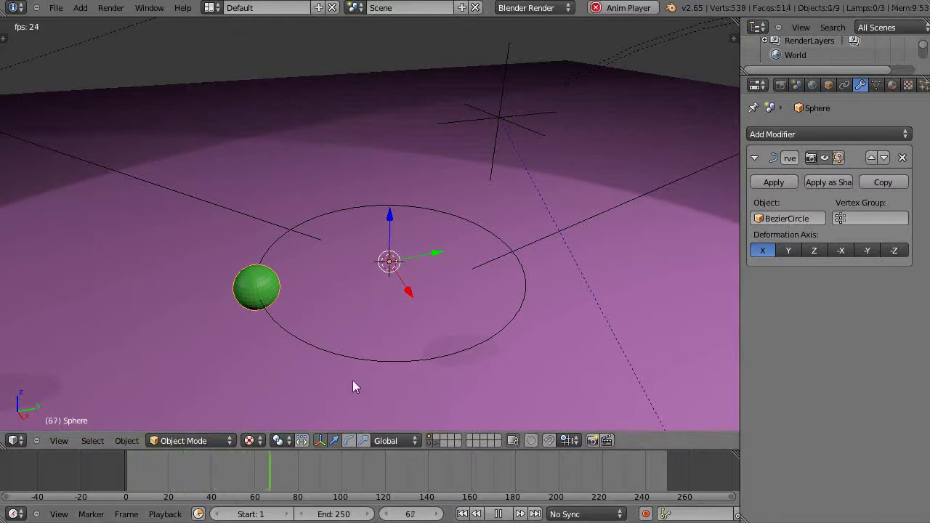
key(Escape)
scroll(392, 360, down, 2)
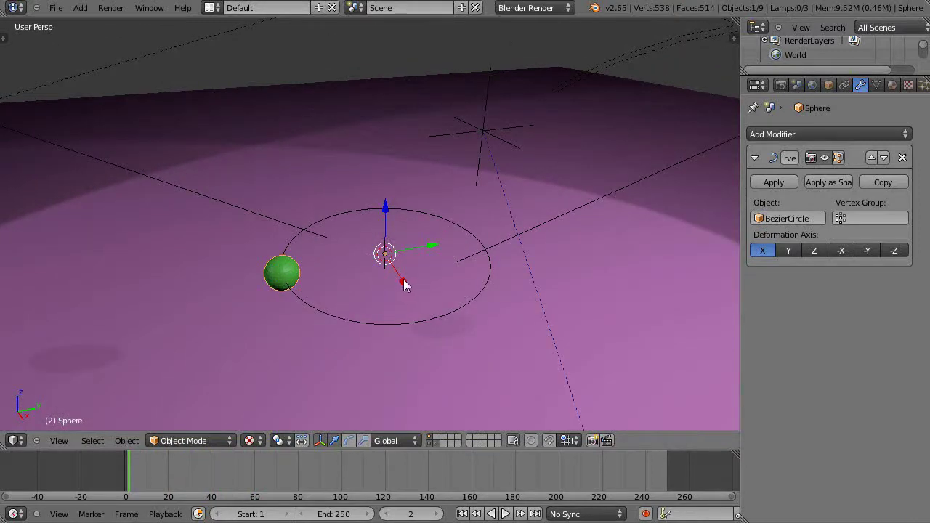
Slide the green sphere along the X axis onto the circle's front edge
middle_drag(403, 279, 362, 341)
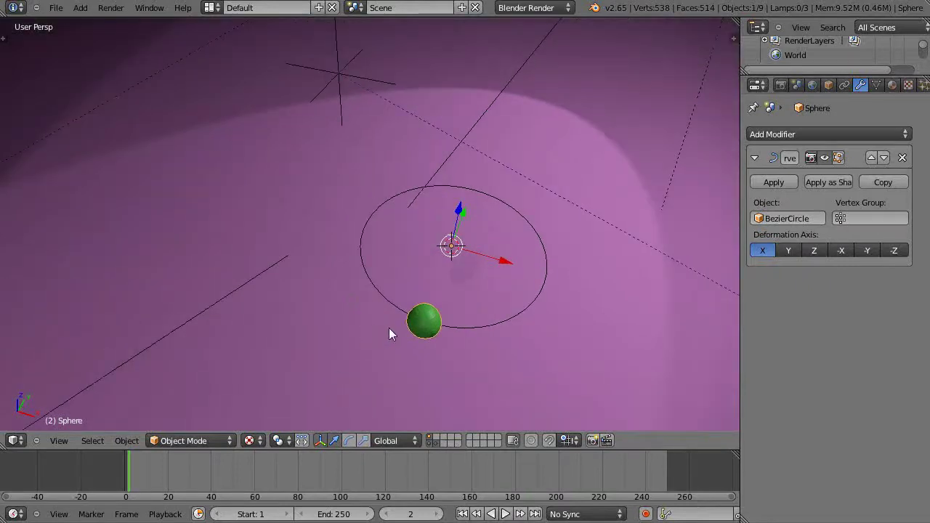
middle_drag(432, 281, 319, 293)
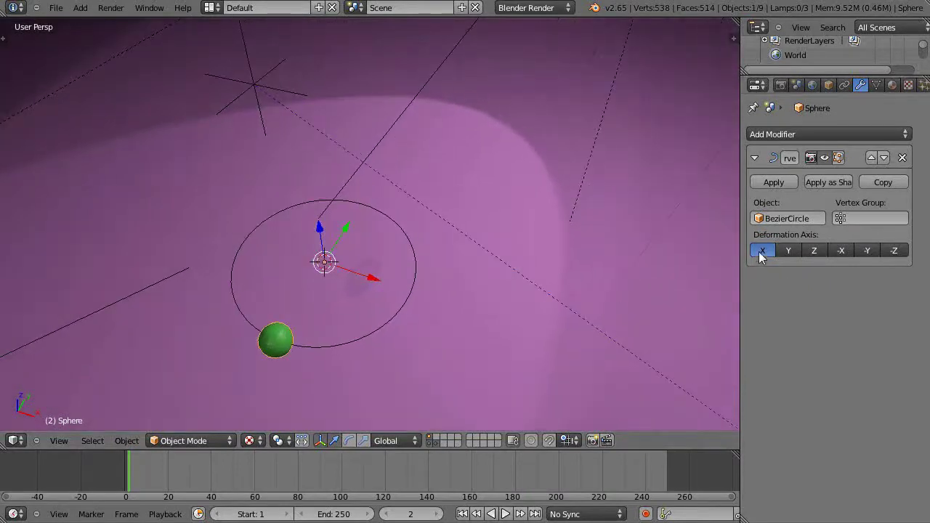
middle_drag(416, 309, 413, 250)
drag(402, 246, 447, 276)
click(457, 279)
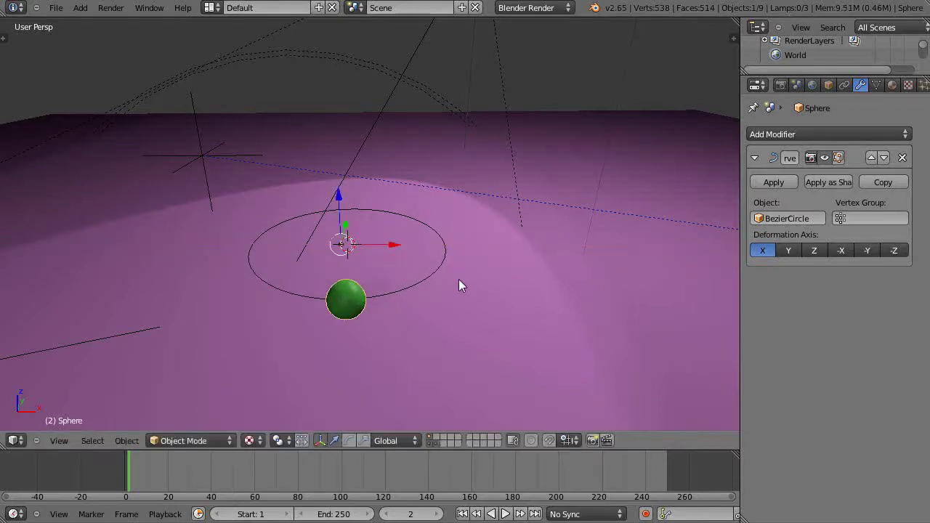
middle_drag(407, 292, 386, 292)
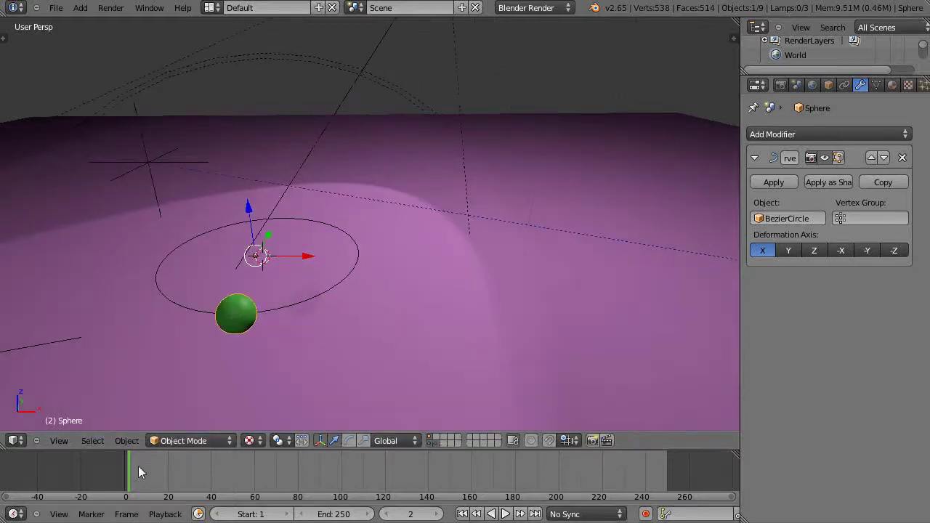
middle_drag(315, 322, 328, 318)
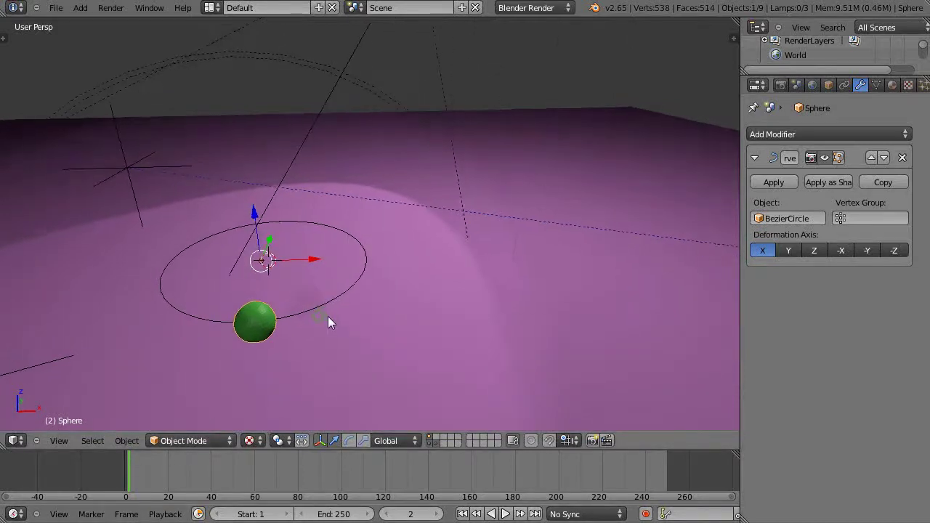
mouse_move(313, 262)
mouse_down()
mouse_move(330, 265)
mouse_move(320, 269)
mouse_up()
middle_drag(302, 360, 318, 334)
middle_drag(523, 272, 517, 294)
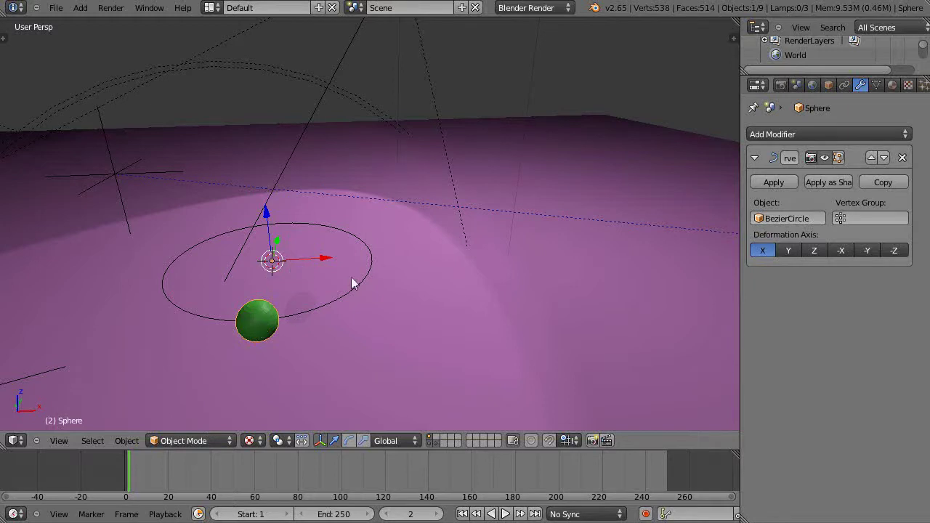
Keyframe the sphere's location at frame 2, then move it along X and key it at frame 60
key(i)
click(298, 280)
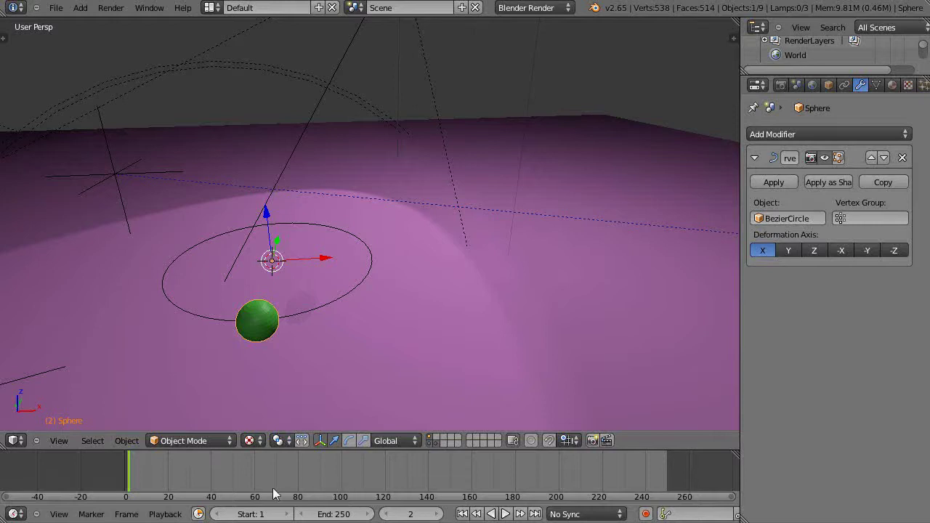
click(254, 477)
drag(326, 261, 878, 258)
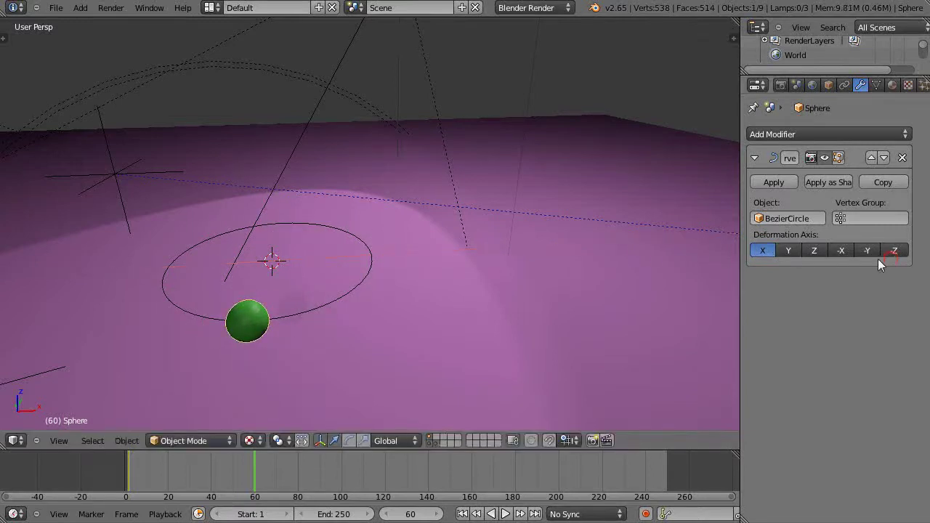
scroll(639, 295, down, 4)
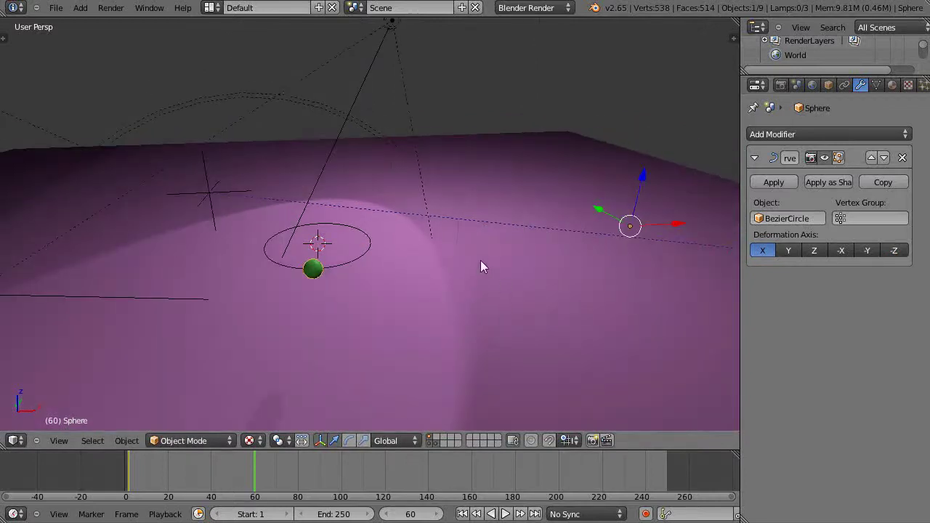
key(i)
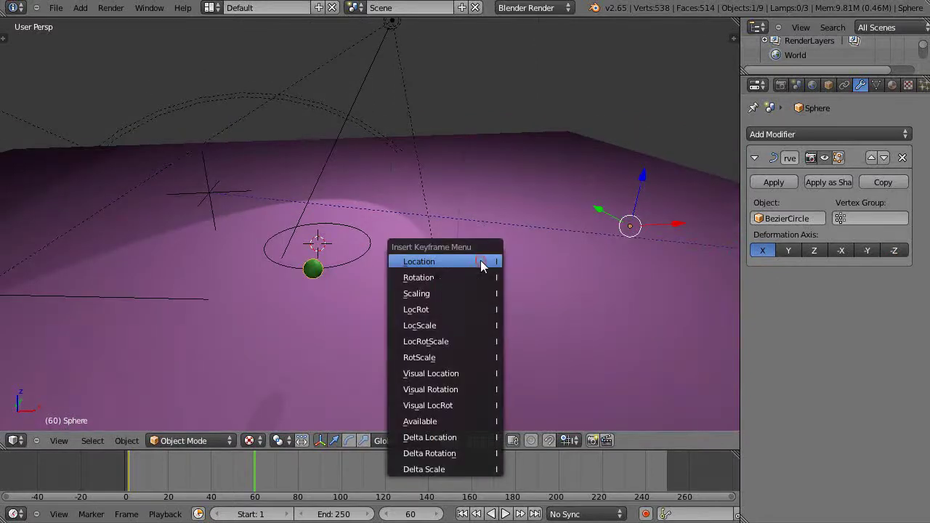
click(482, 263)
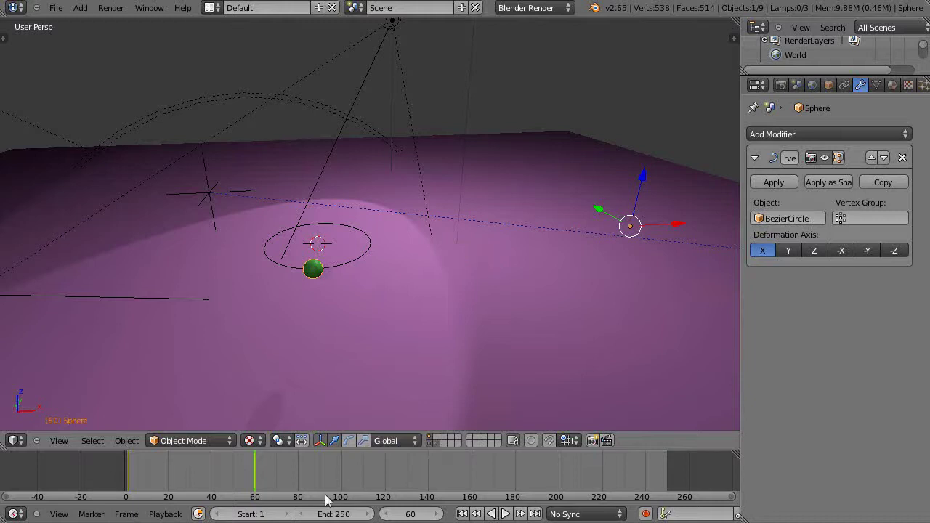
At frame 120 move the sphere back along X, key its location, then replay from frame 1
click(383, 473)
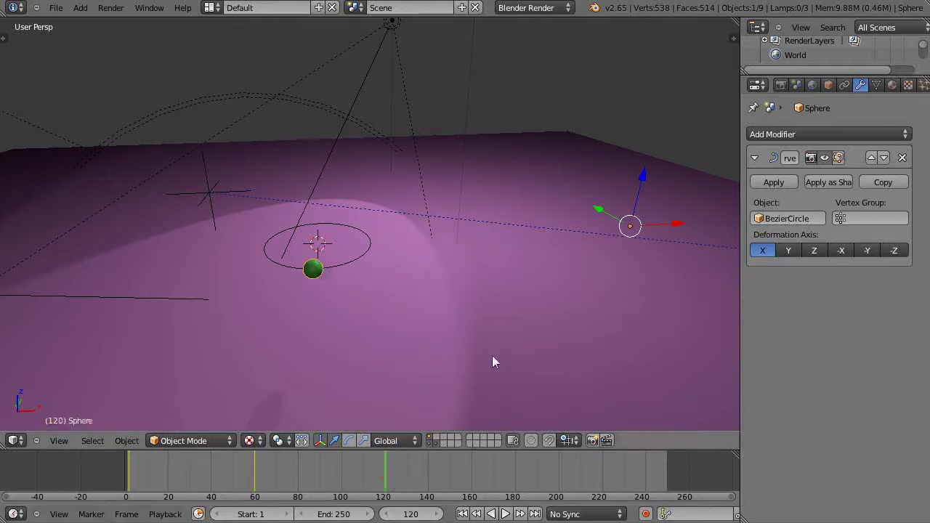
drag(685, 226, 367, 242)
key(i)
click(367, 243)
middle_drag(375, 354, 351, 377)
scroll(351, 376, up, 5)
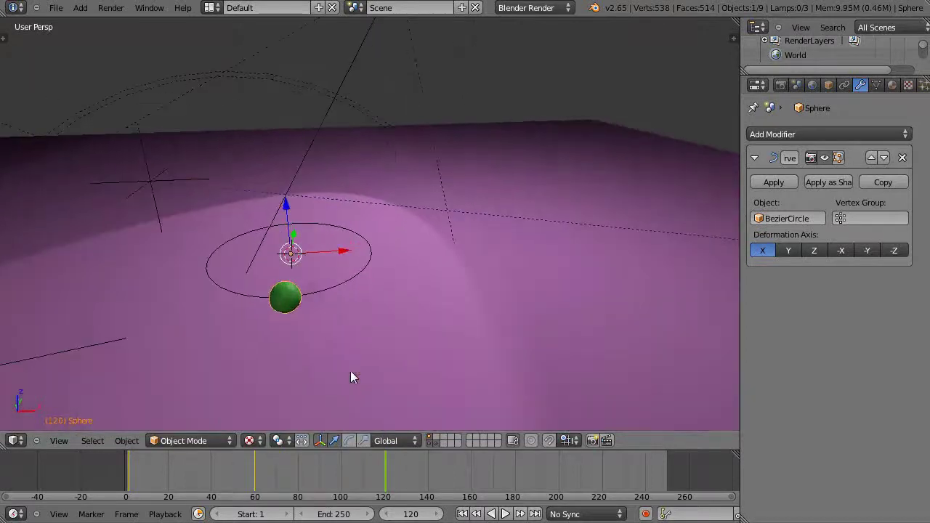
click(127, 481)
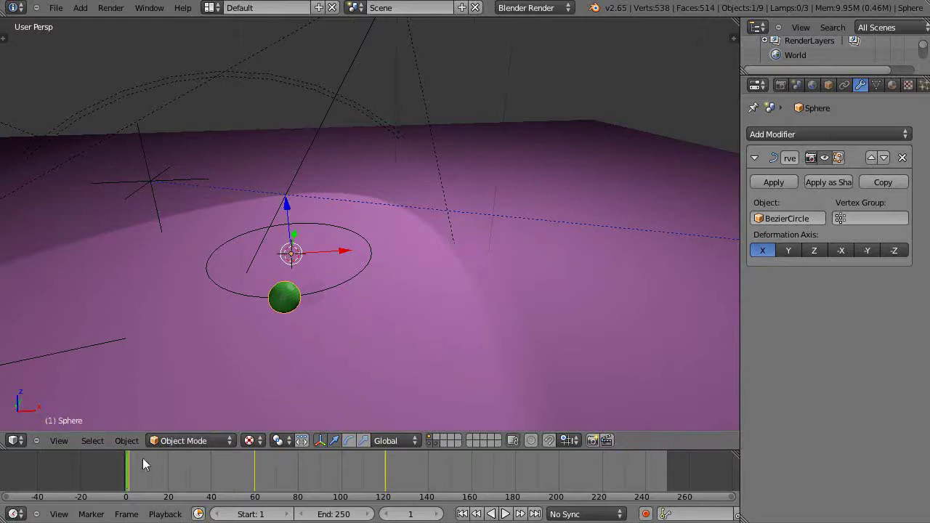
key(alt+a)
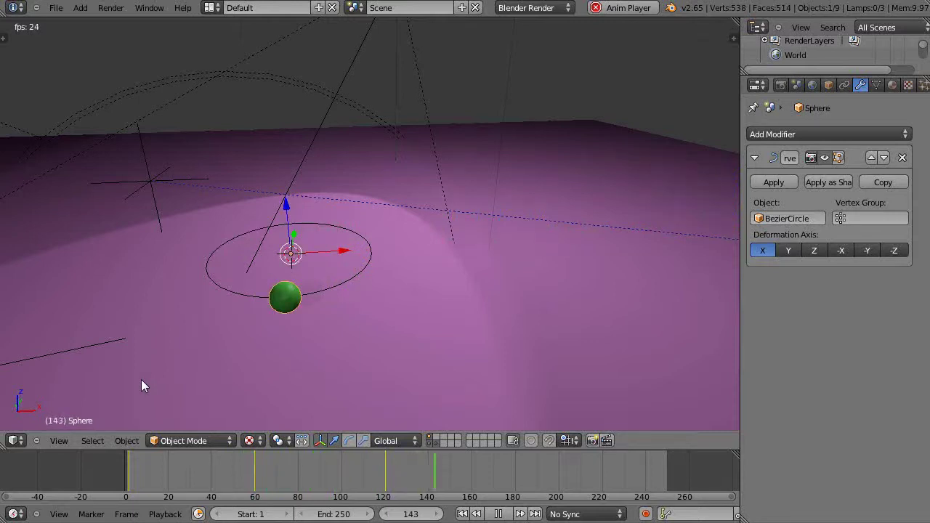
key(Escape)
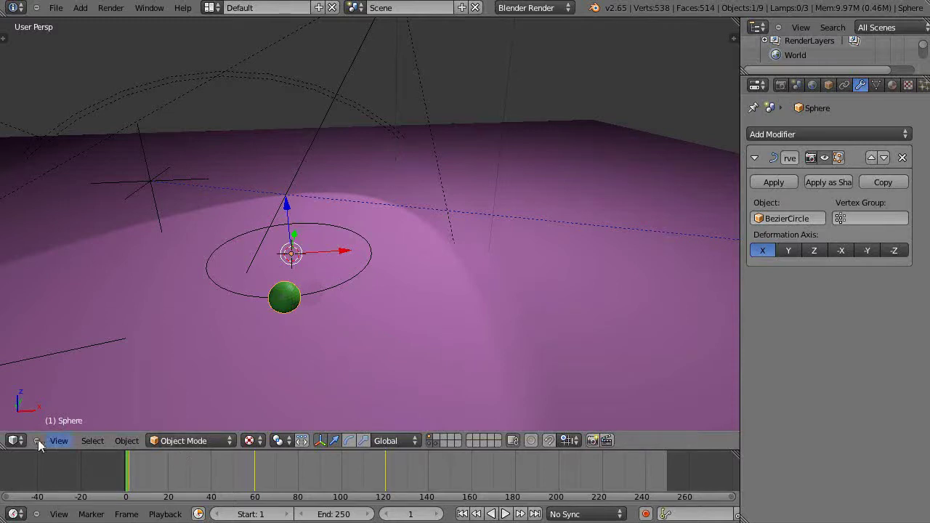
Split the 3D view into a lower Graph Editor showing the sphere's location curves, with Channel > Extrapolation Mode shown
drag(3, 445, 21, 315)
click(13, 441)
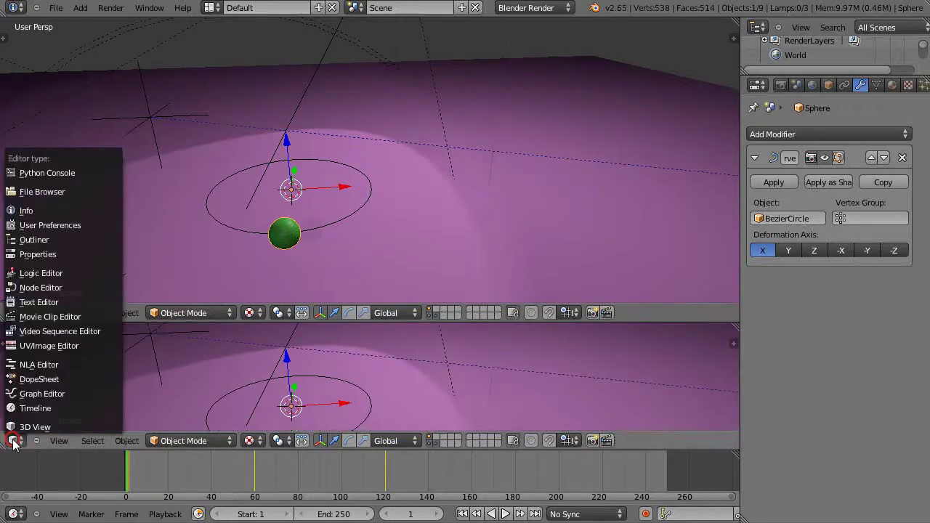
click(27, 395)
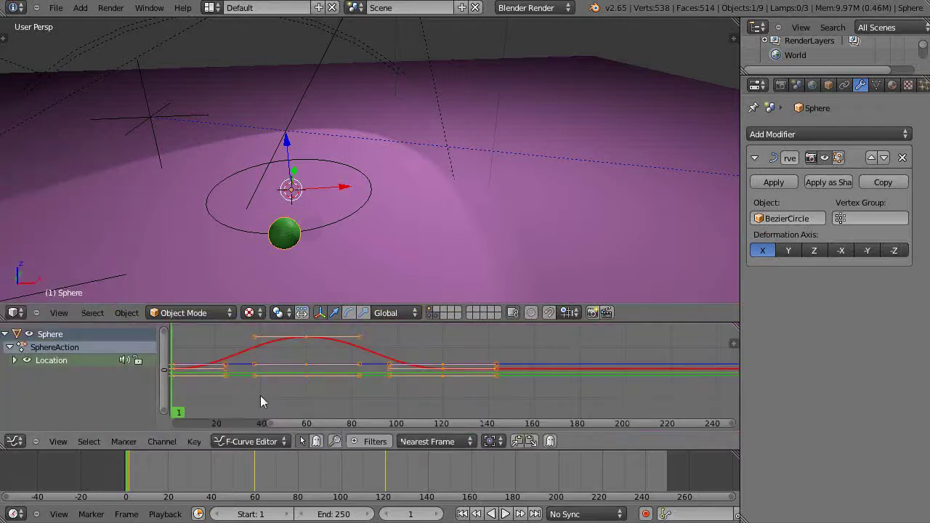
scroll(347, 389, up, 3)
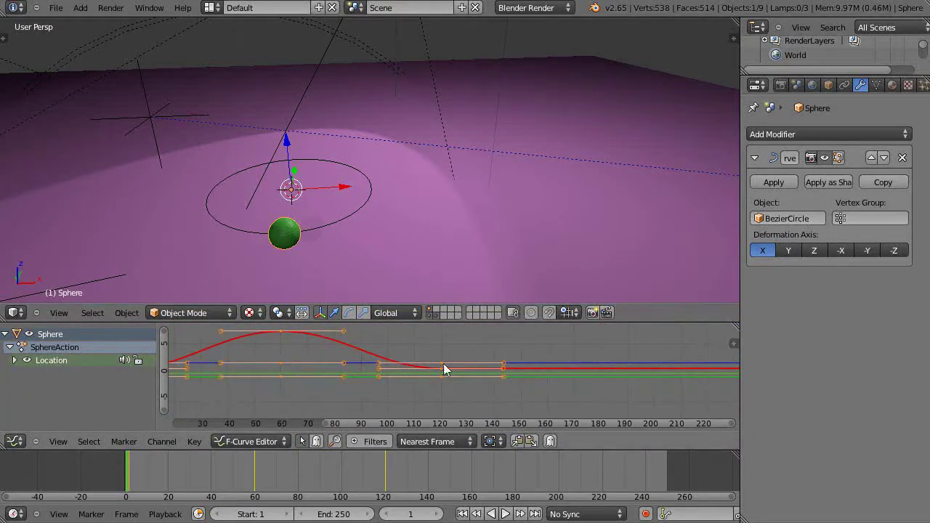
click(160, 443)
mouse_move(189, 328)
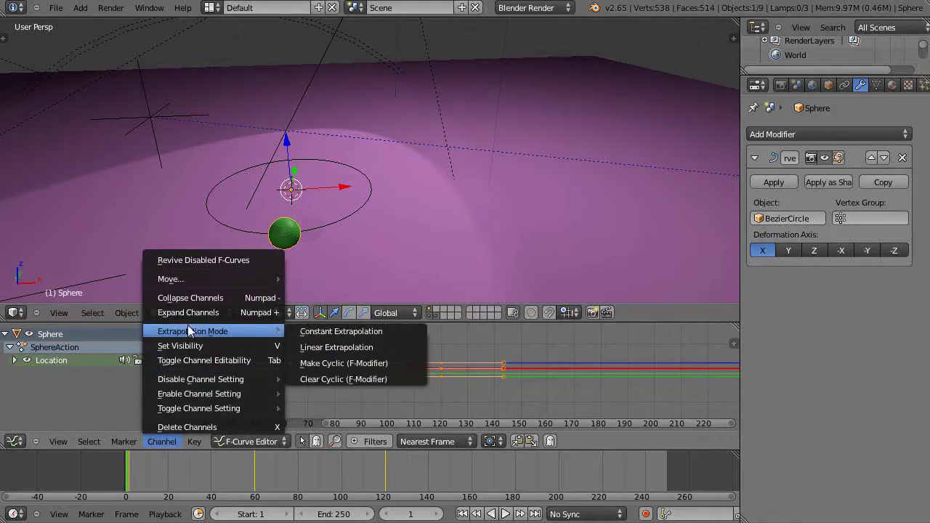
Apply Make Cyclic (F-Modifier) to the location curves and play the looping orbit
click(357, 363)
scroll(593, 372, down, 3)
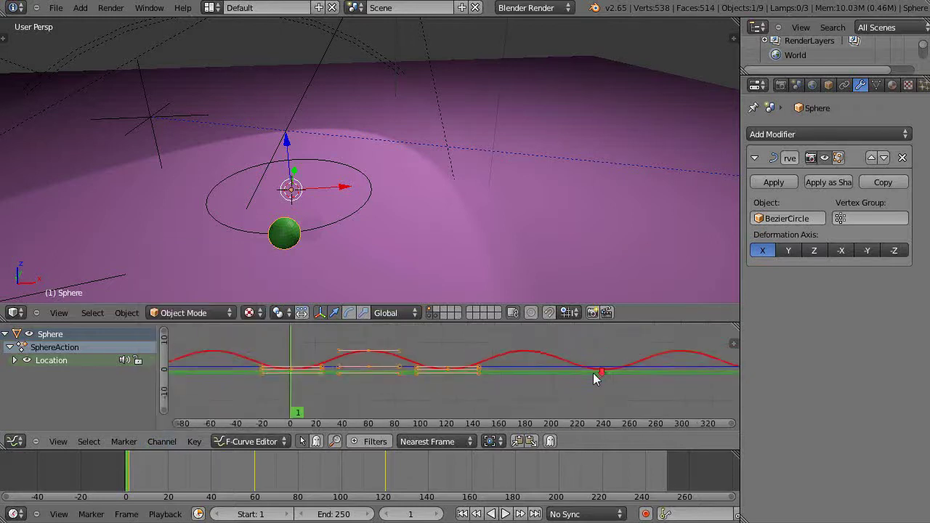
scroll(361, 232, up, 3)
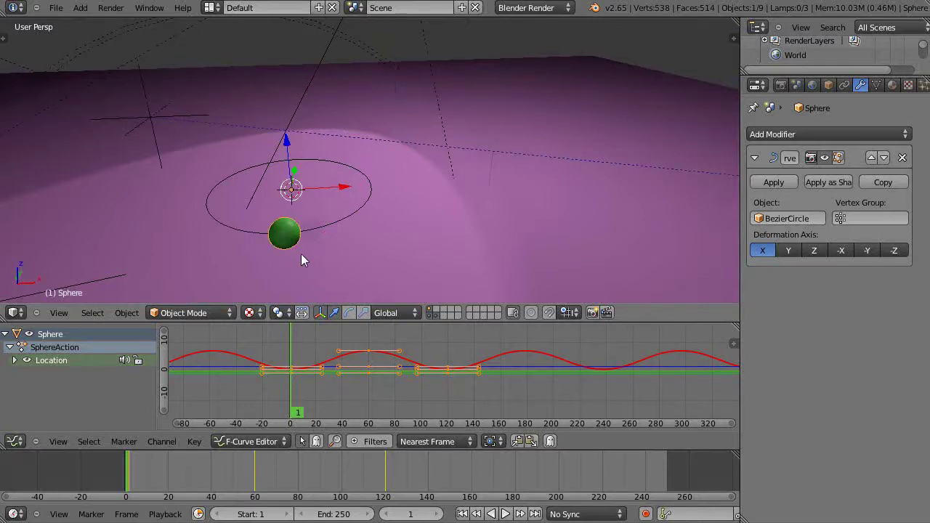
key(alt+a)
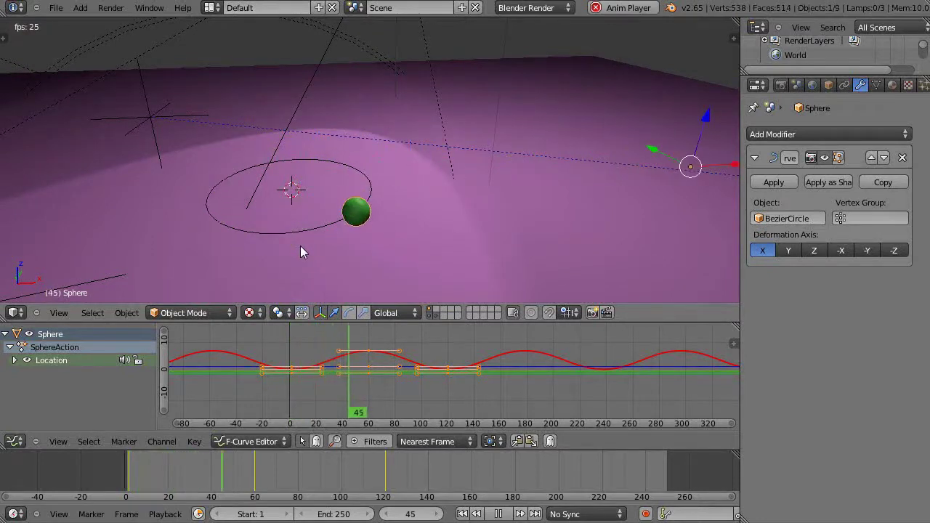